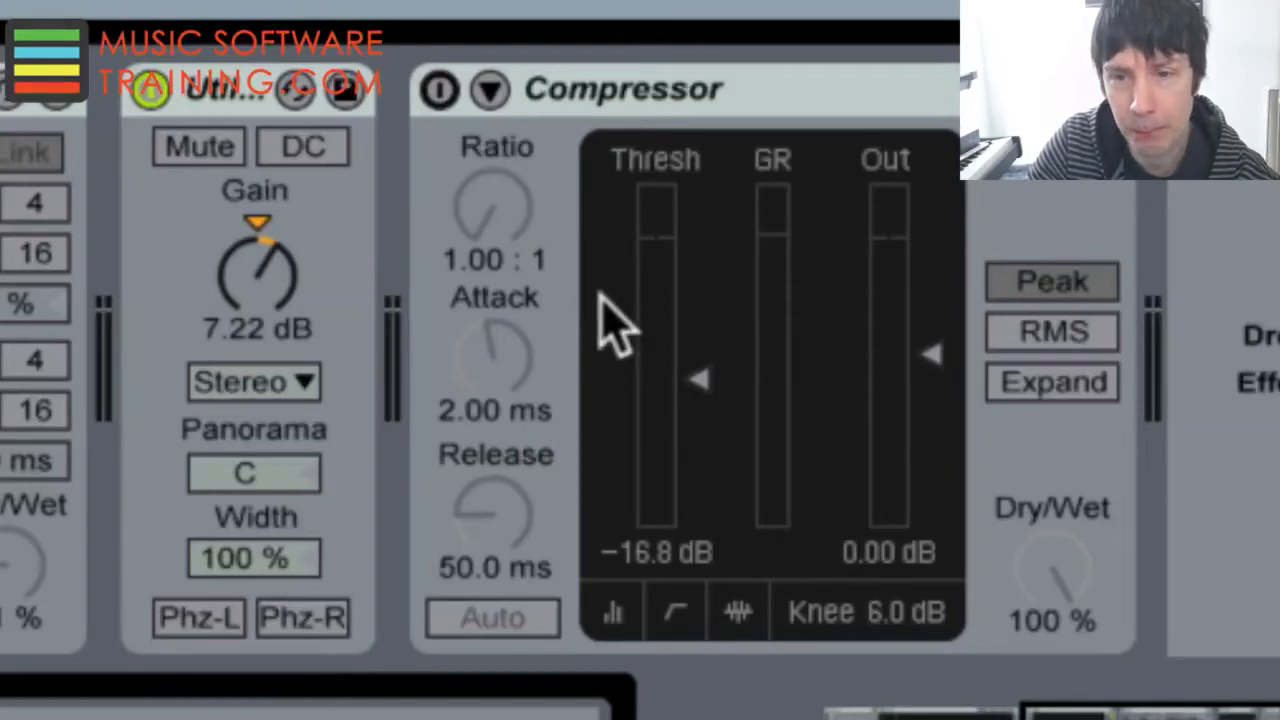
Step: Raise the Compressor's threshold to -10.0 dB
drag(694, 366, 690, 294)
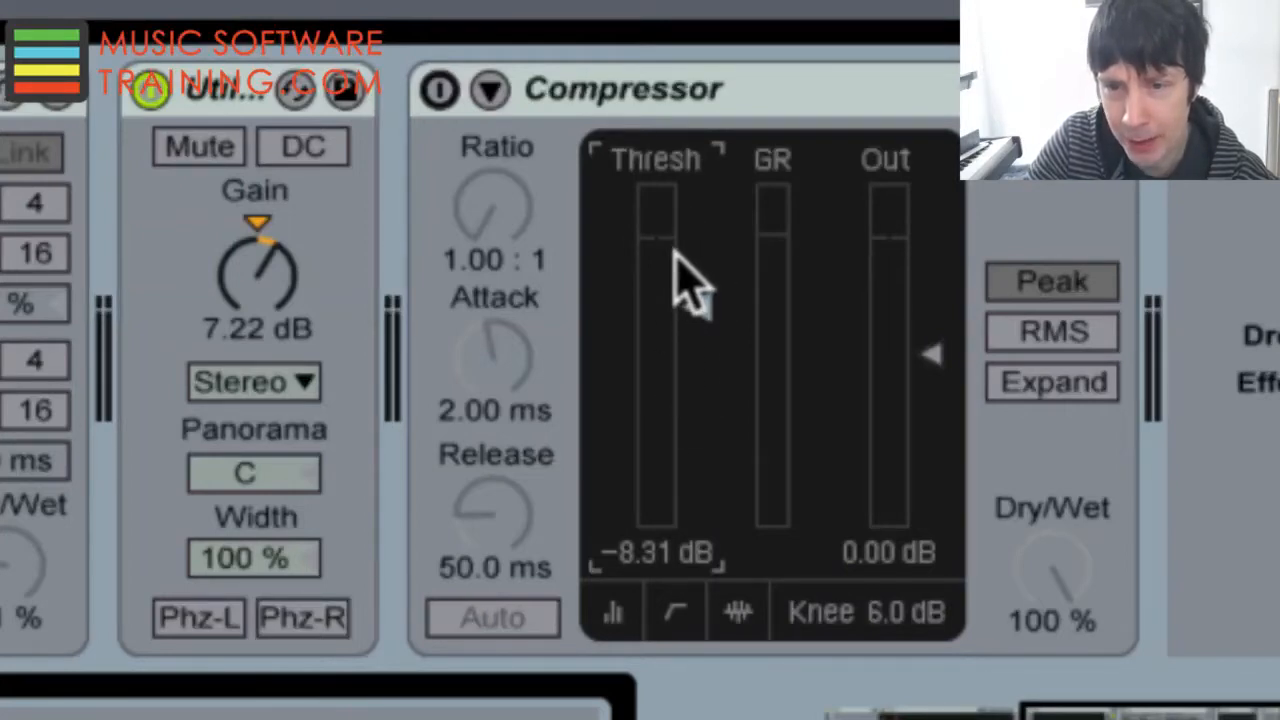
drag(692, 300, 680, 305)
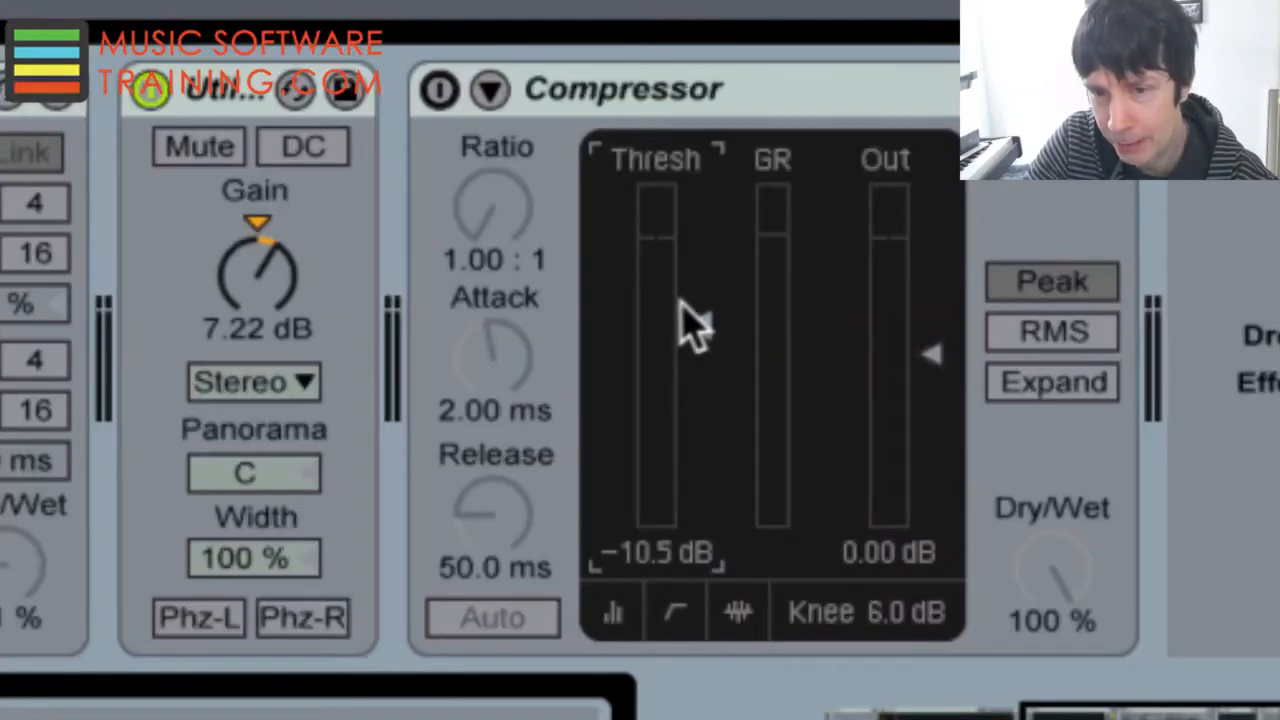
drag(682, 312, 682, 311)
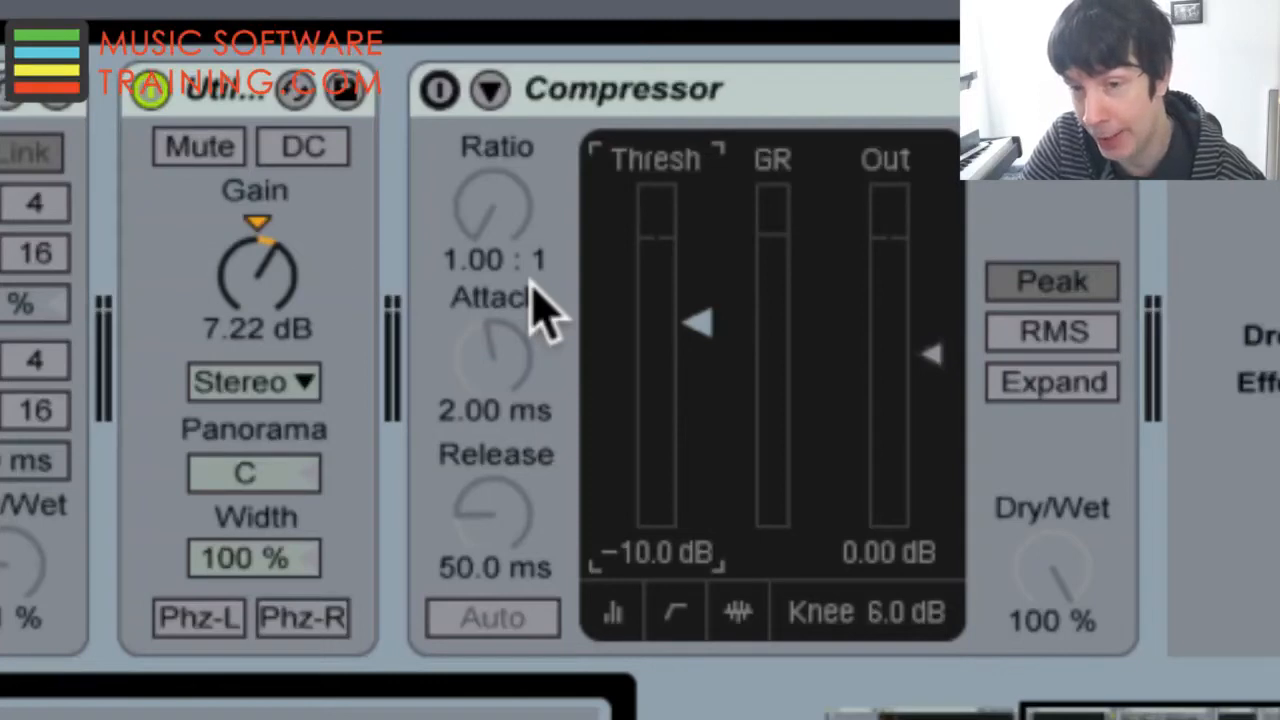
Step: Try the Compressor's ratio at about 2:1, 10:1 and inf:1, then bring it back to 9.69:1
click(490, 226)
drag(488, 213, 488, 213)
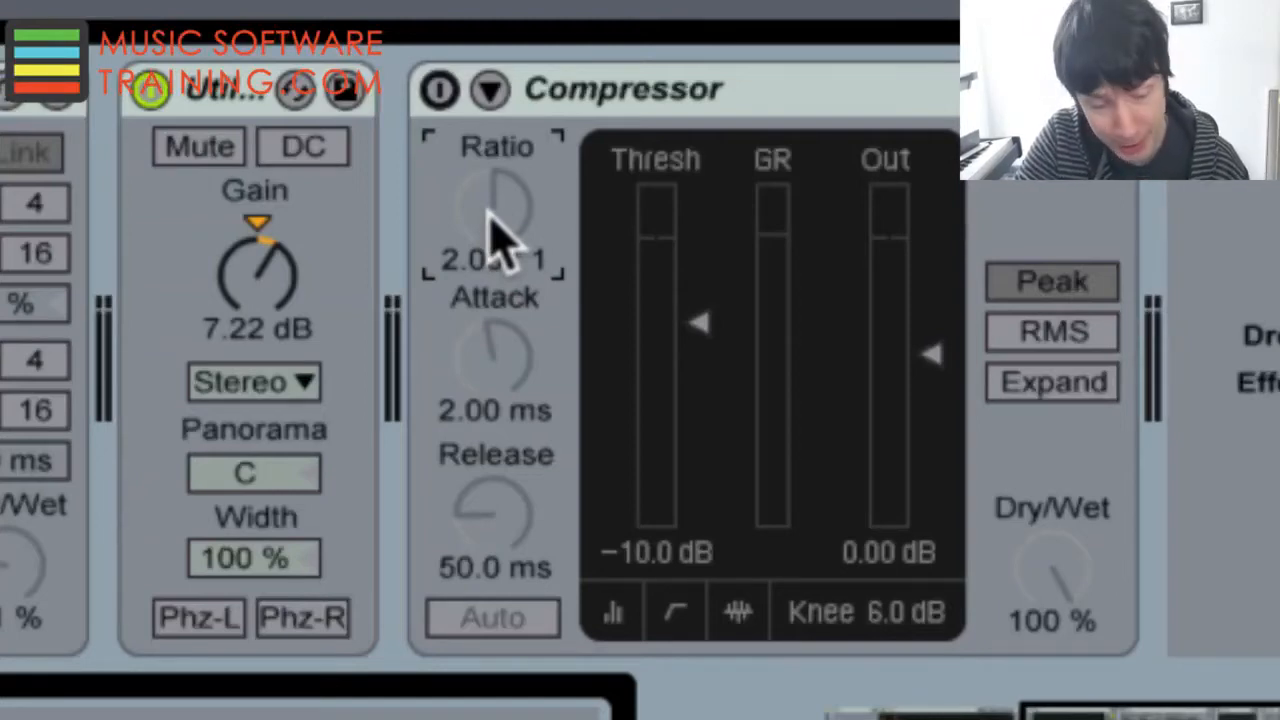
drag(489, 209, 492, 215)
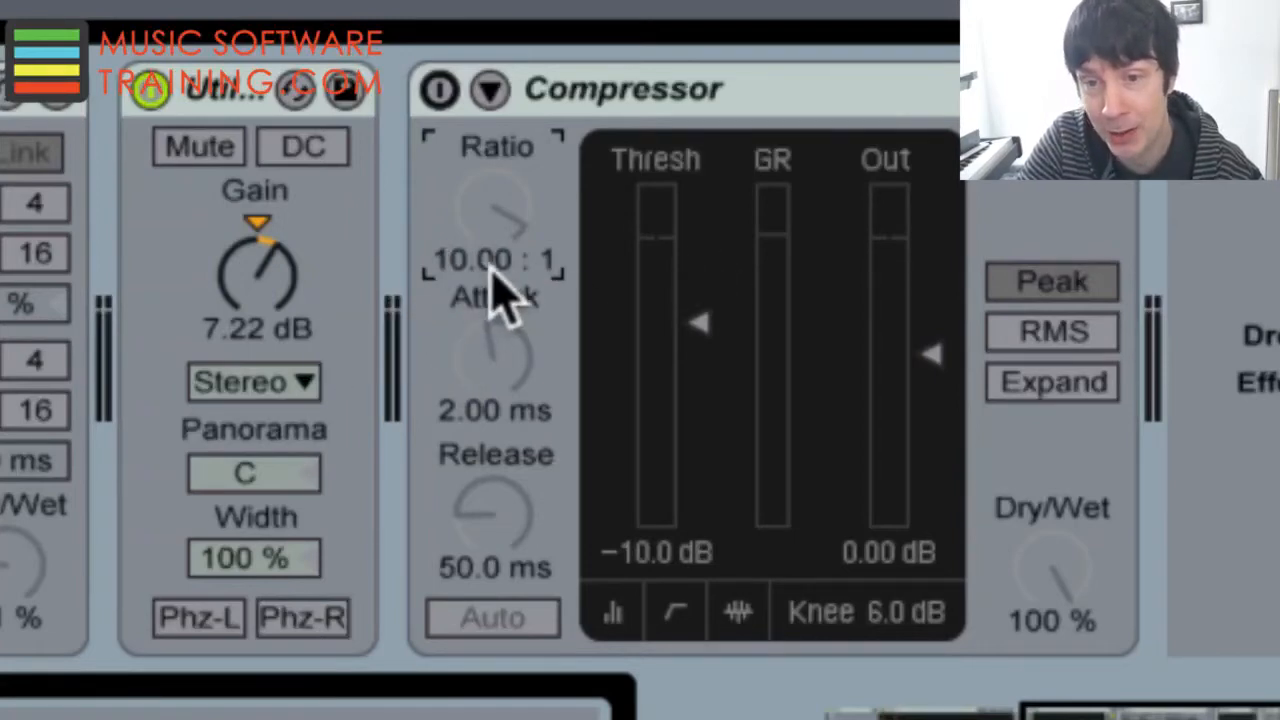
drag(506, 266, 491, 234)
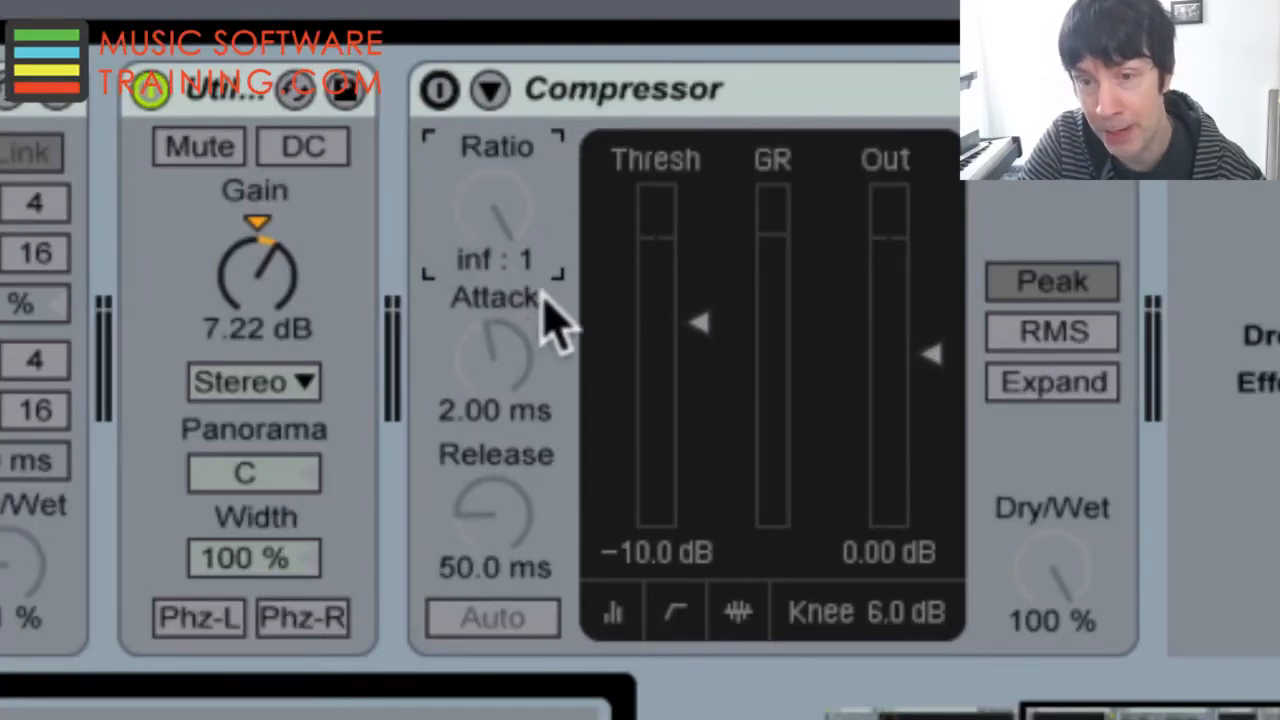
scroll(500, 250, down, 5)
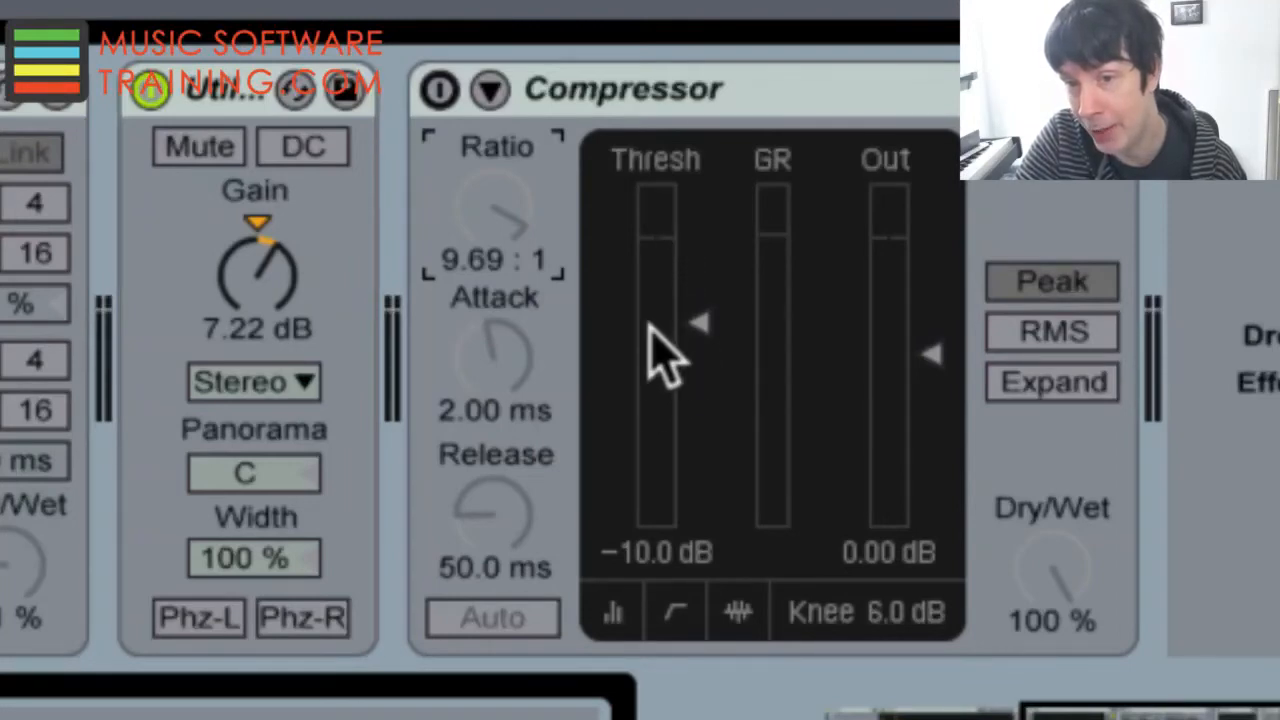
Step: Lower the Compressor's ratio to around 2:1, then raise it to 10.1:1
drag(491, 213, 502, 240)
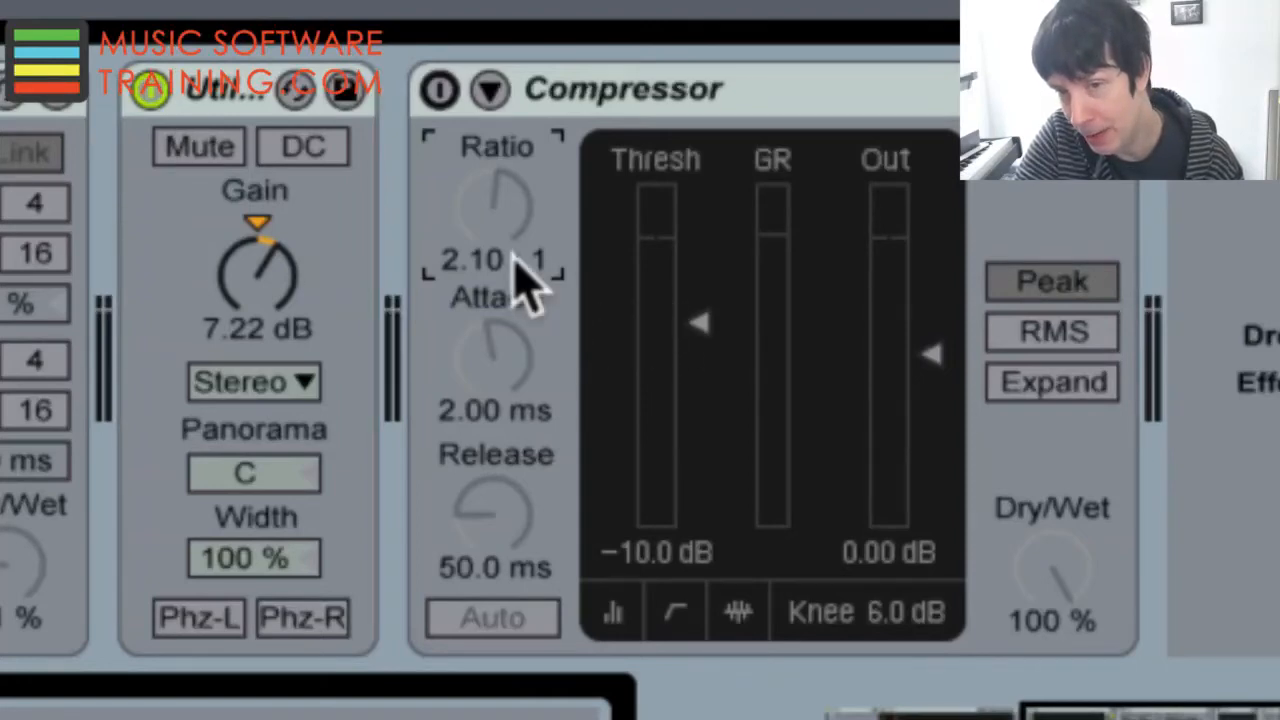
drag(500, 229, 490, 238)
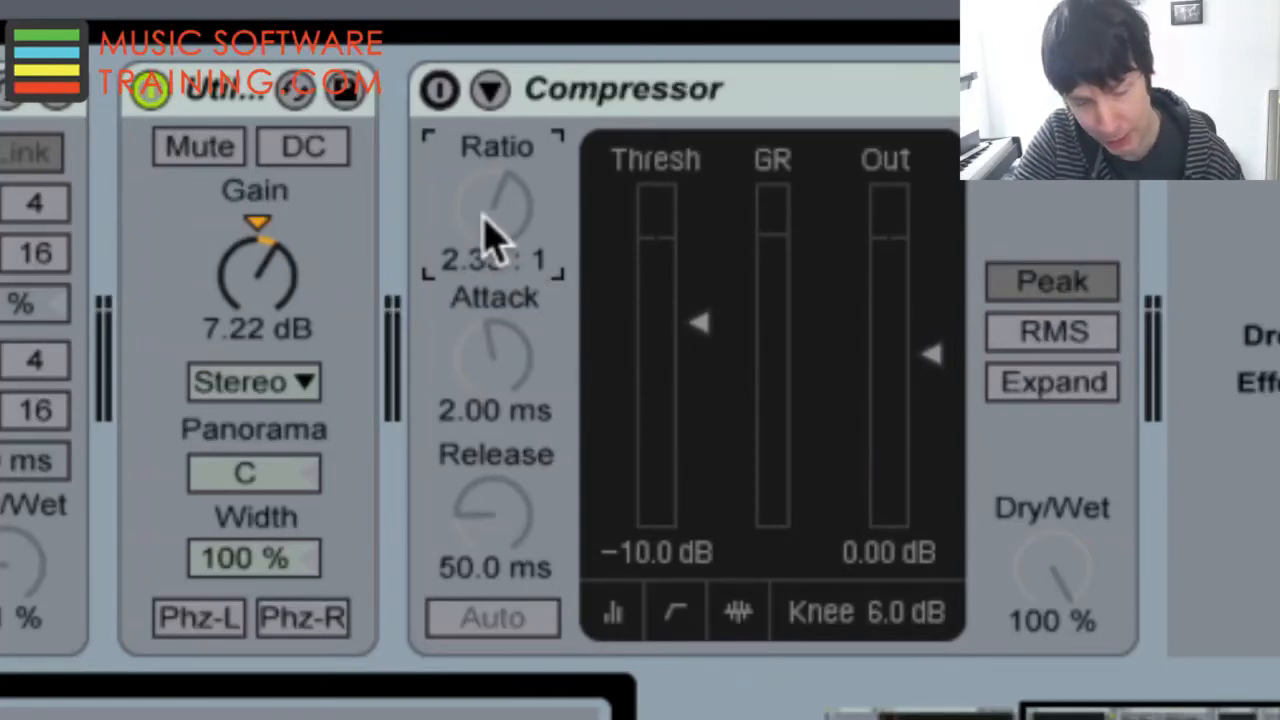
mouse_move(490, 238)
mouse_down()
mouse_move(480, 194)
mouse_move(490, 238)
mouse_up()
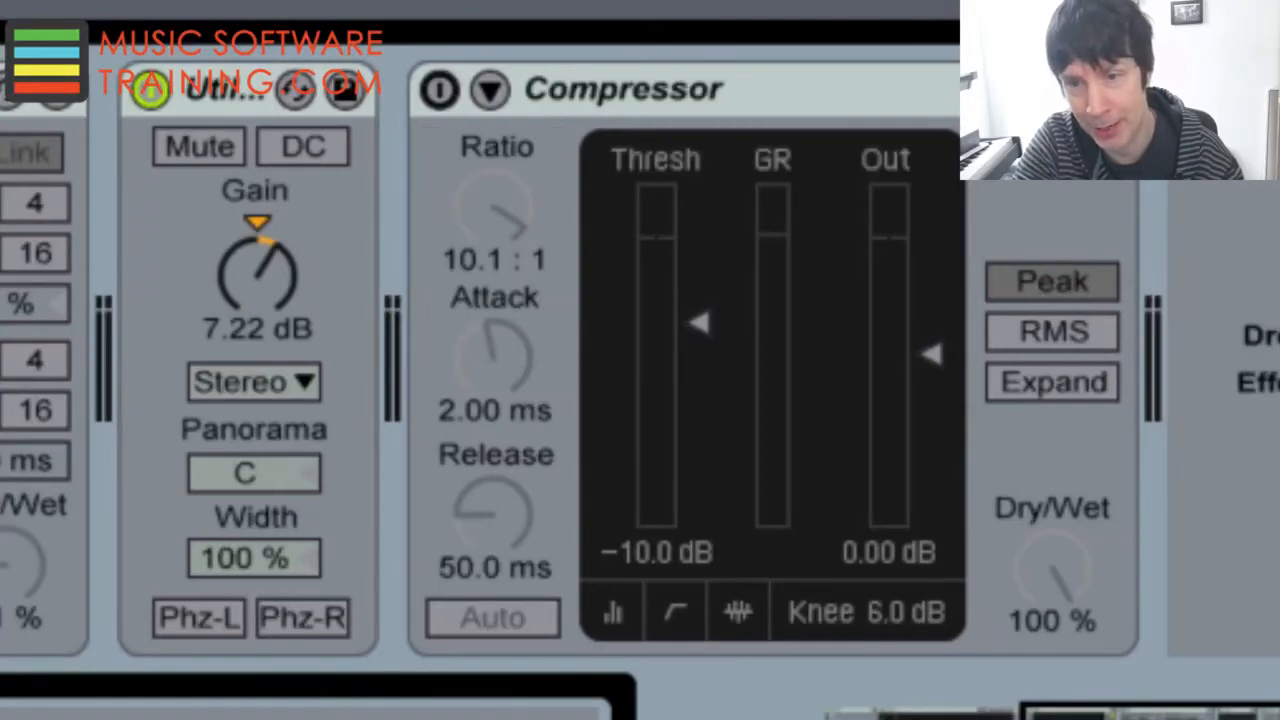
Step: Start playback, switch on the Compressor and lower its threshold to -30.0 dB
key(space)
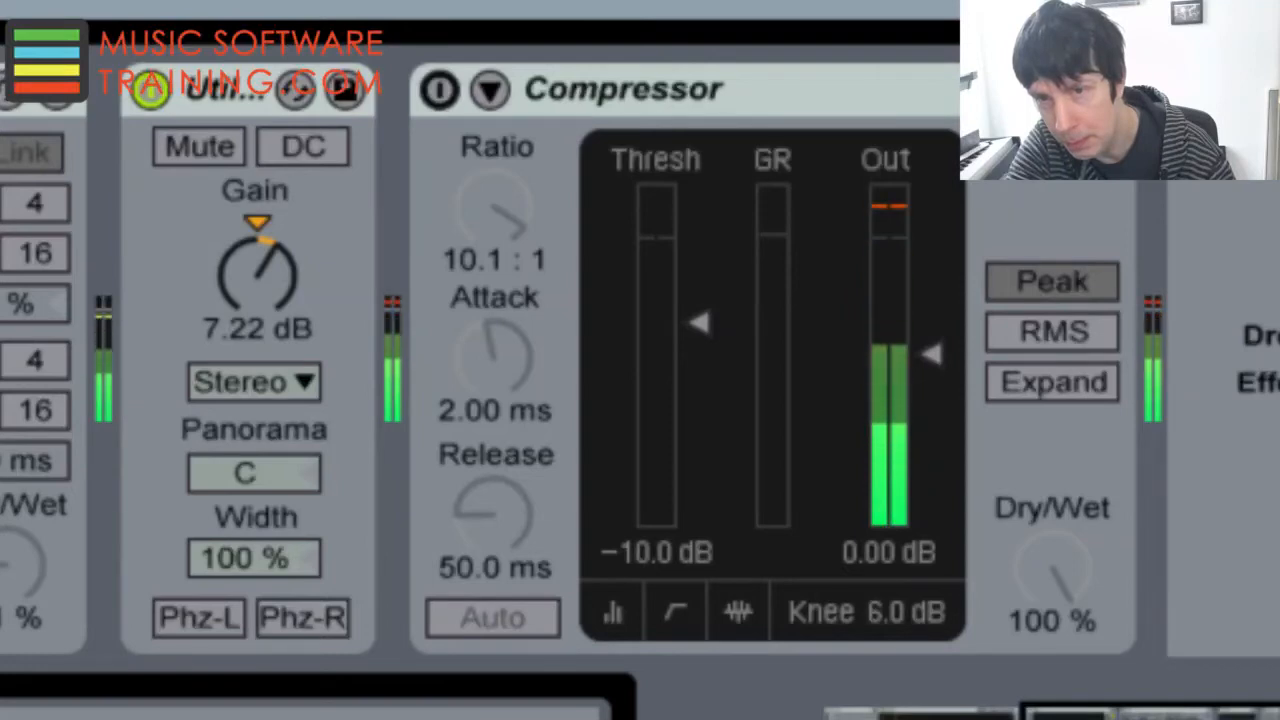
click(440, 91)
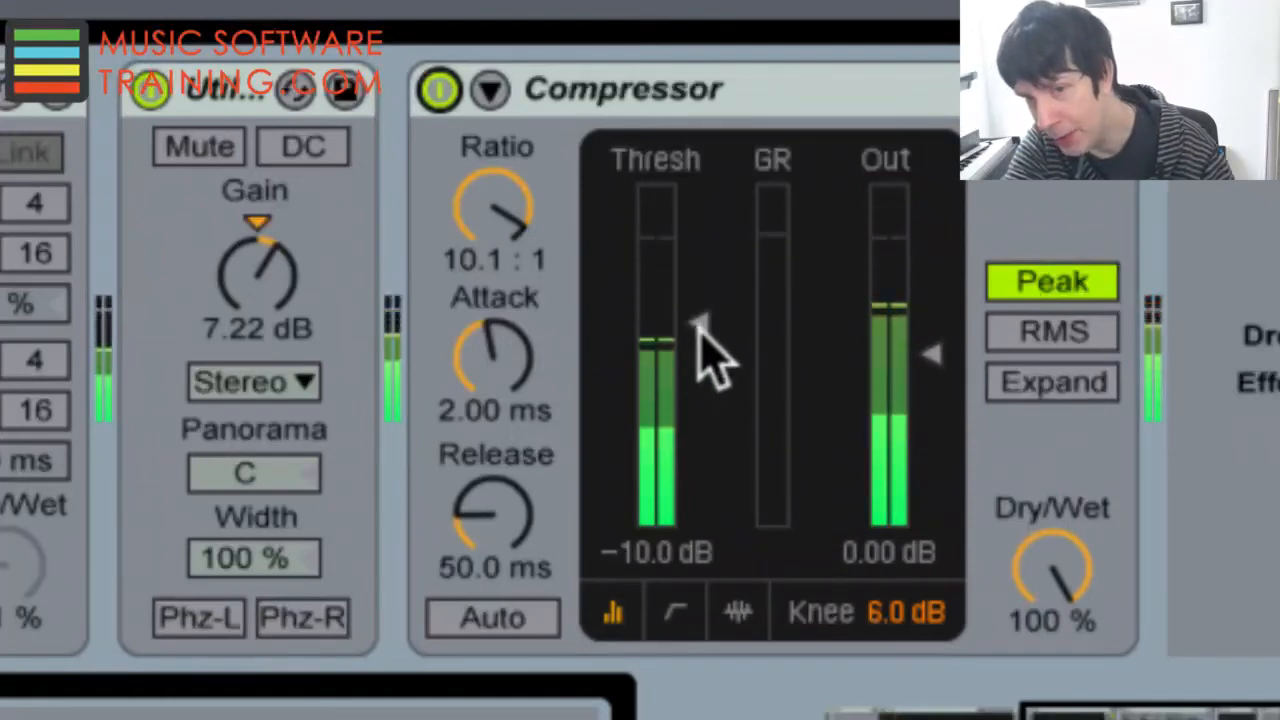
drag(697, 335, 683, 330)
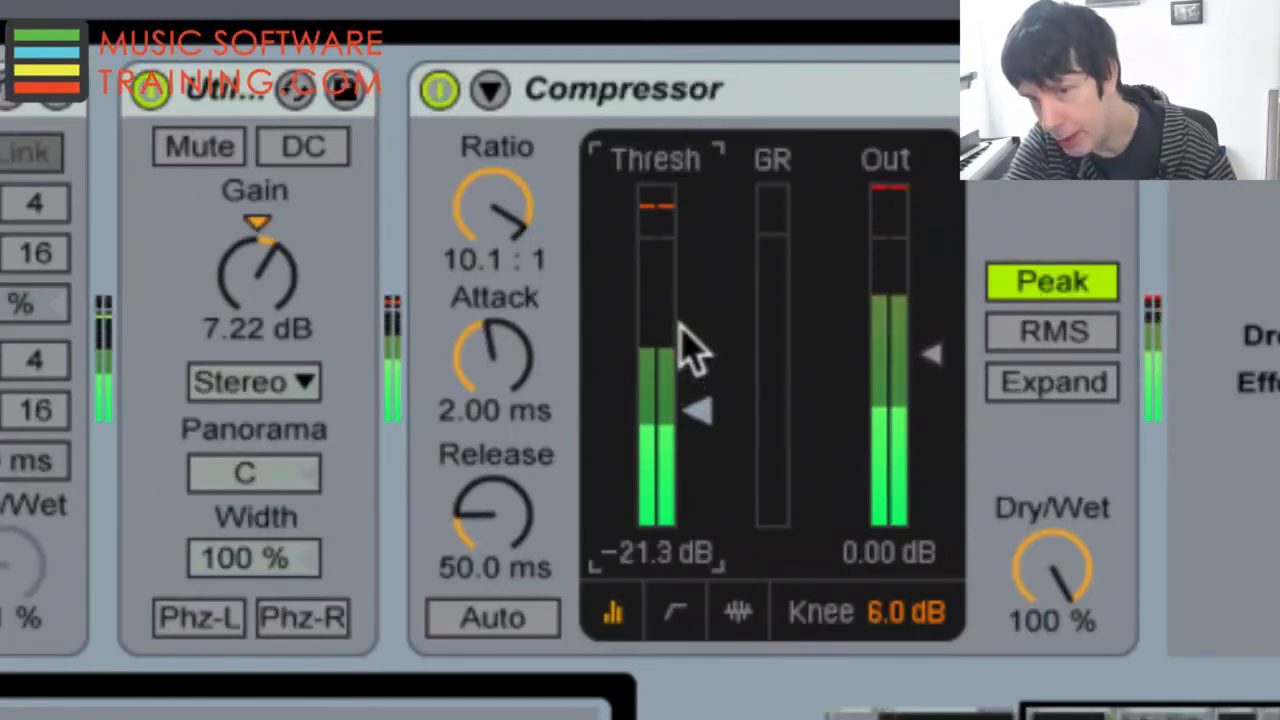
drag(680, 325, 682, 315)
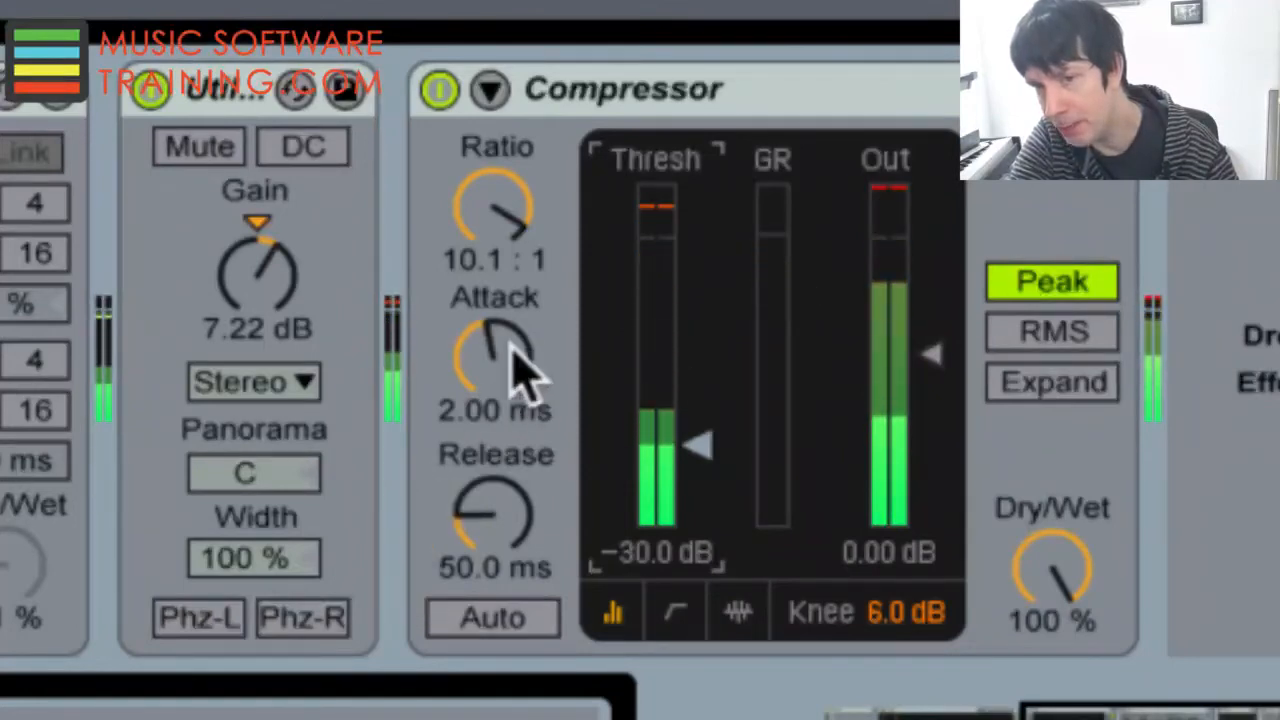
Step: Set the Compressor's attack to 0.01 ms and its threshold to -27.2 dB
drag(484, 343, 485, 369)
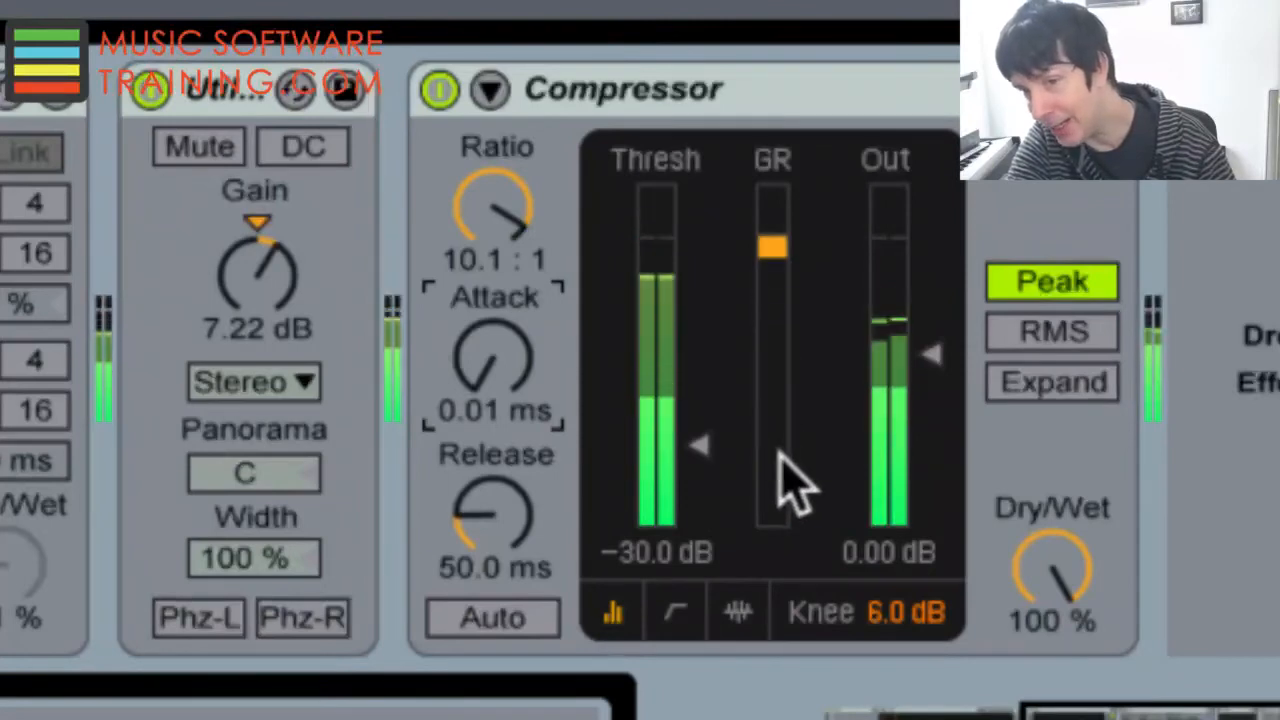
drag(692, 441, 682, 443)
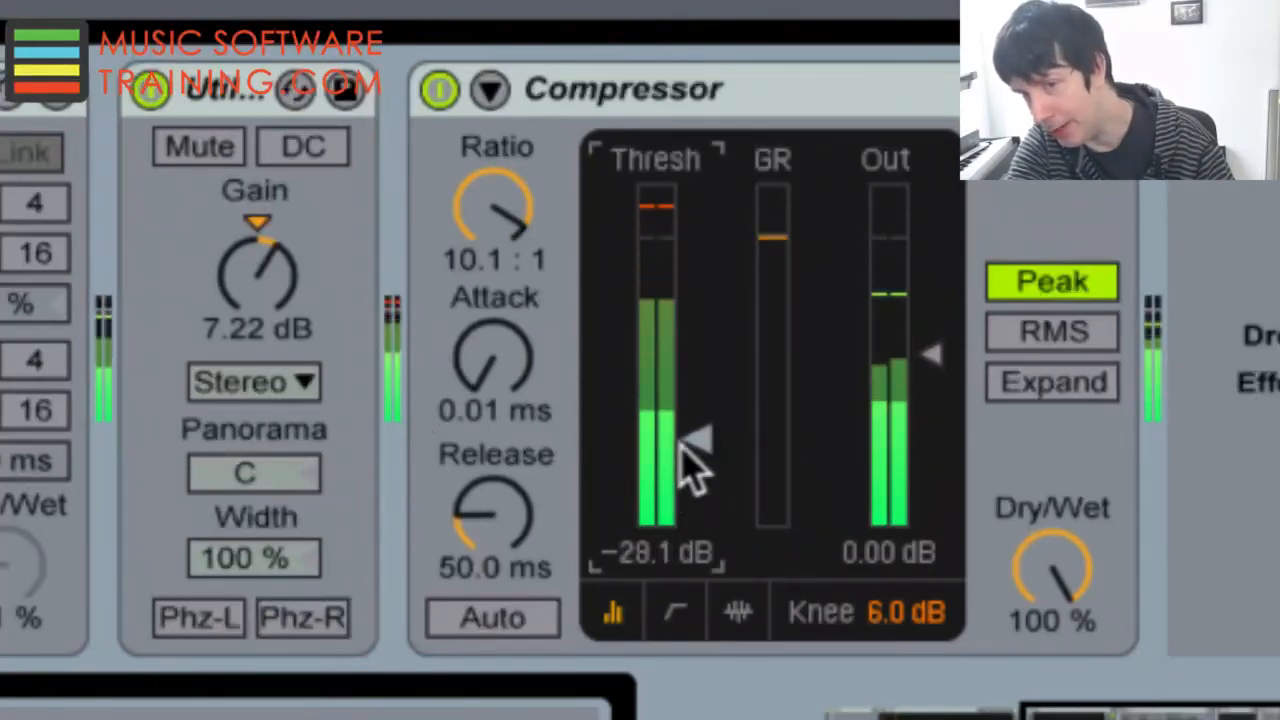
Step: Reduce the Compressor's ratio to 1.43:1 for comparison, then raise it to 5.04:1
drag(506, 206, 491, 205)
scroll(500, 222, down, 10)
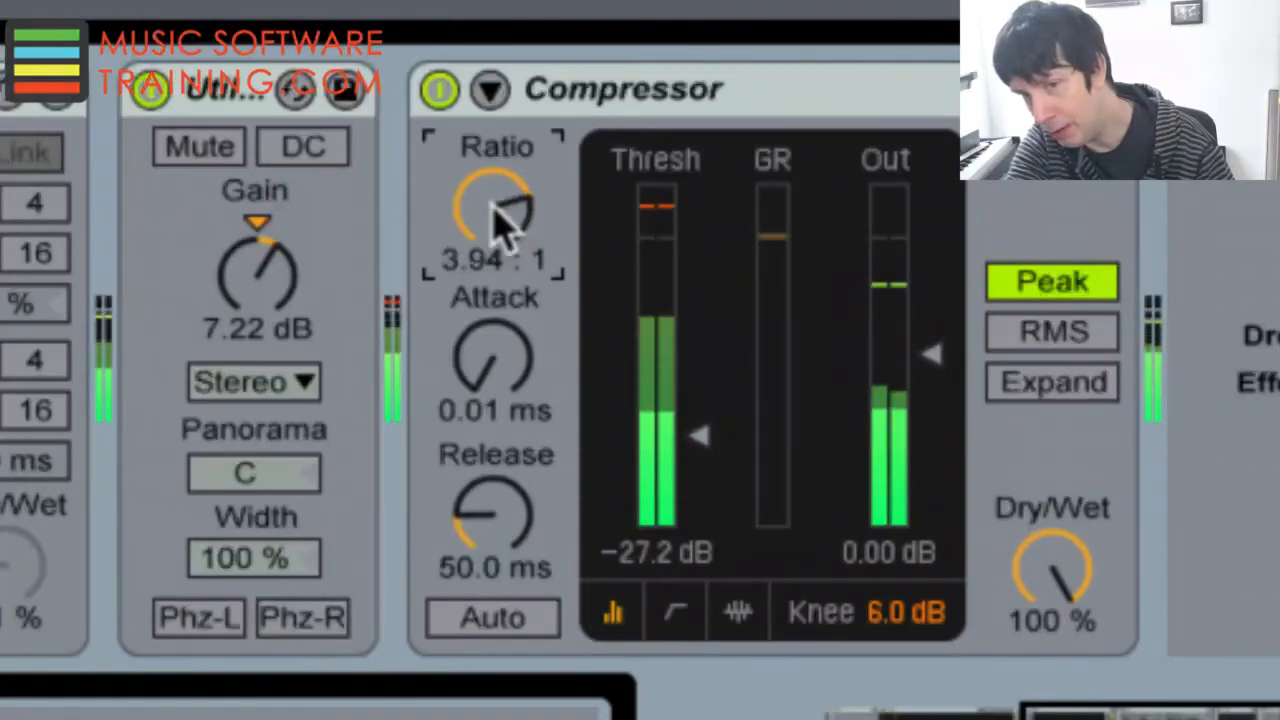
scroll(495, 205, down, 8)
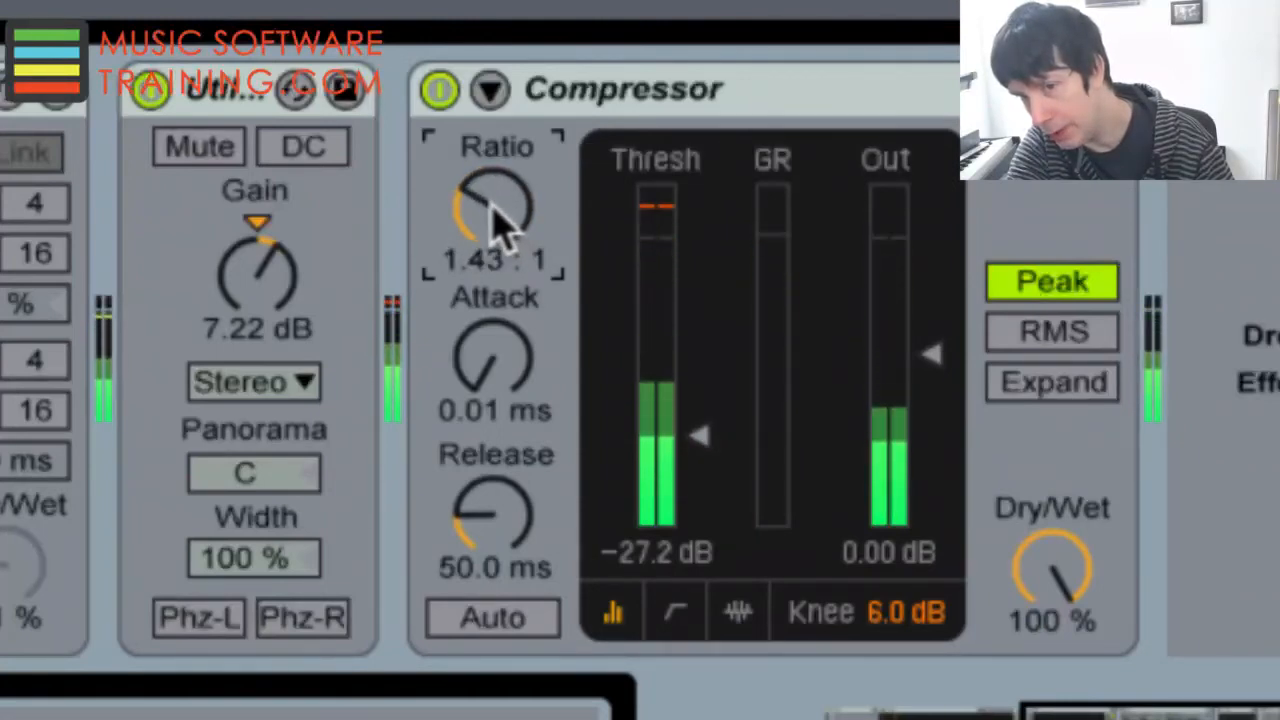
scroll(500, 223, up, 1)
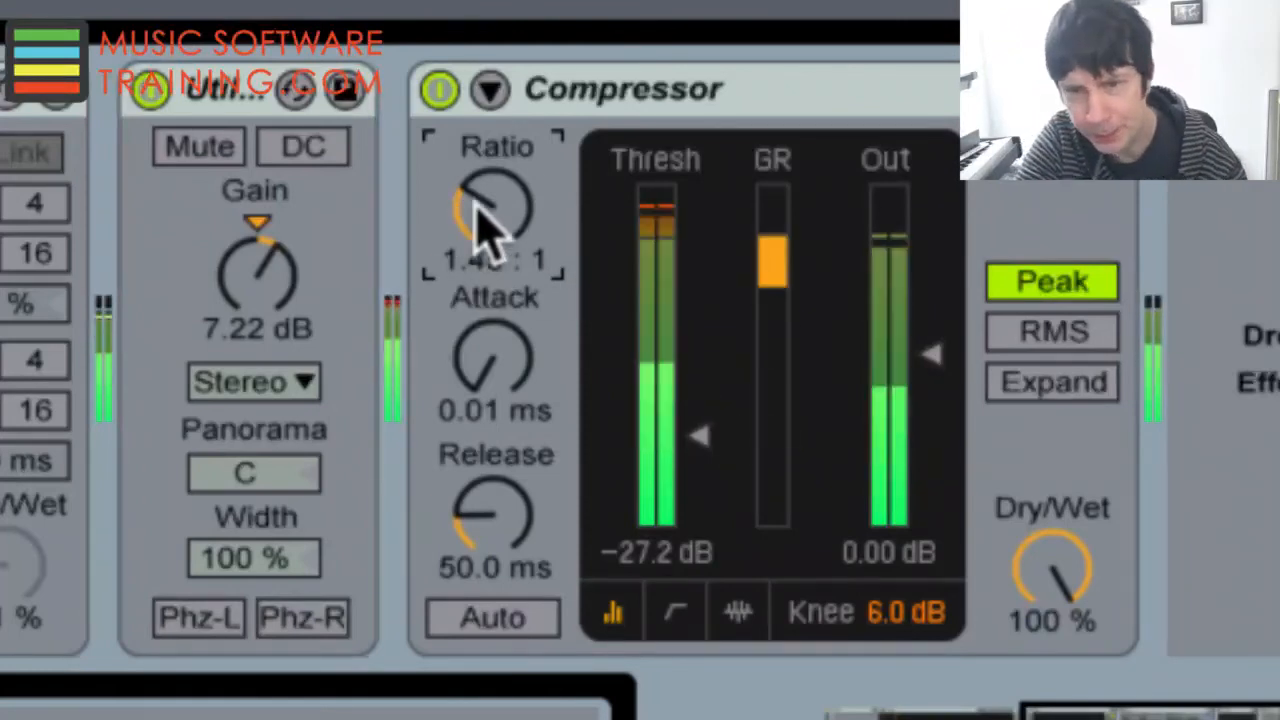
drag(484, 215, 497, 251)
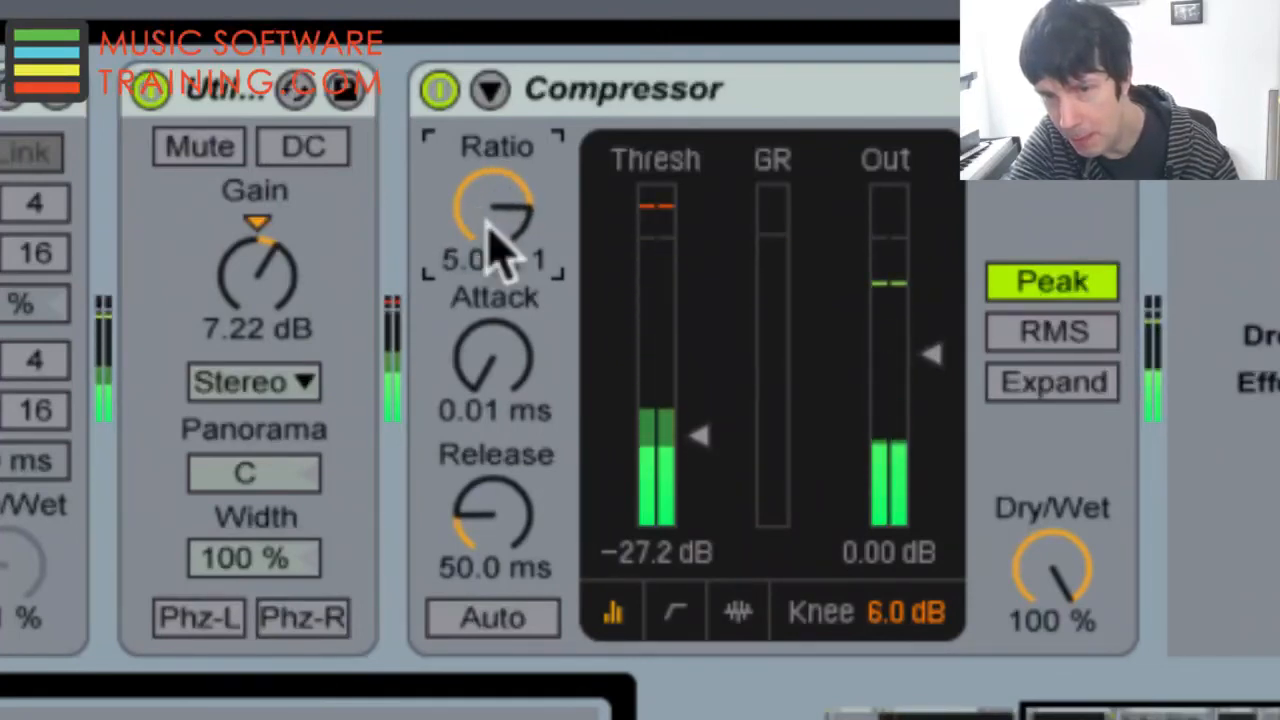
Step: Lengthen the Compressor's attack while the track plays, trying 21.5 ms and settling on 12.5 ms
click(481, 372)
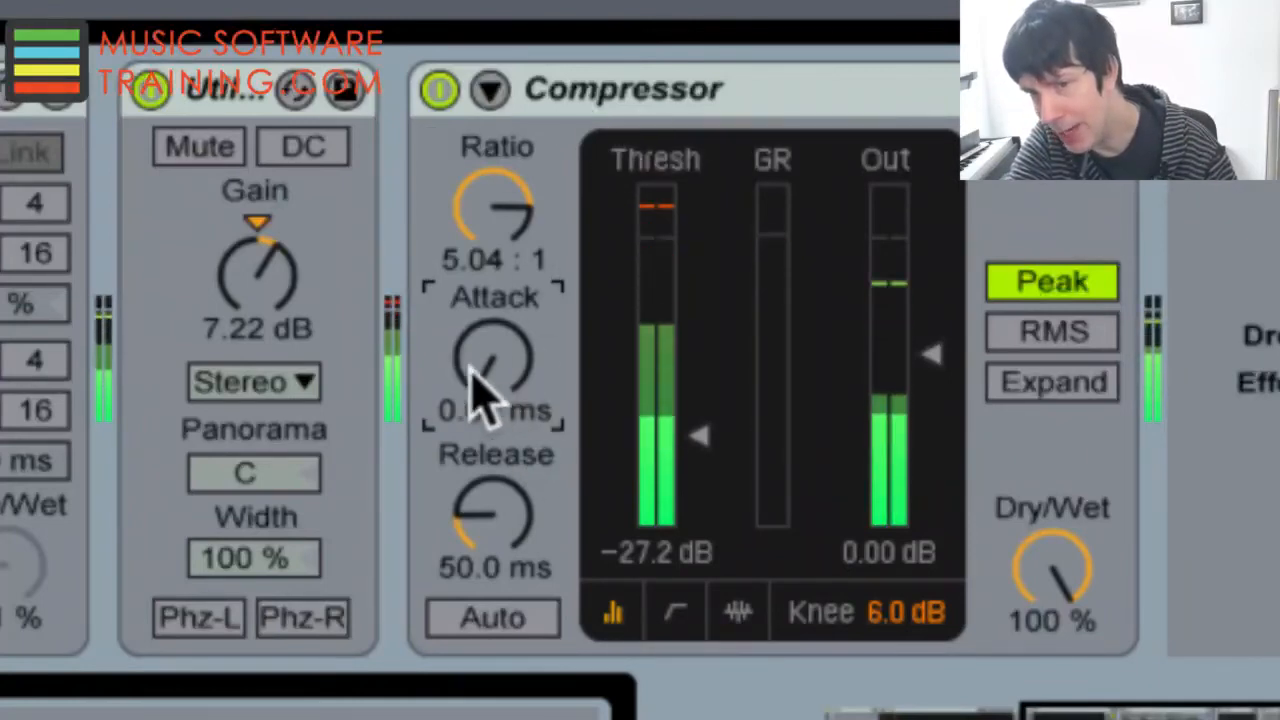
drag(485, 375, 479, 364)
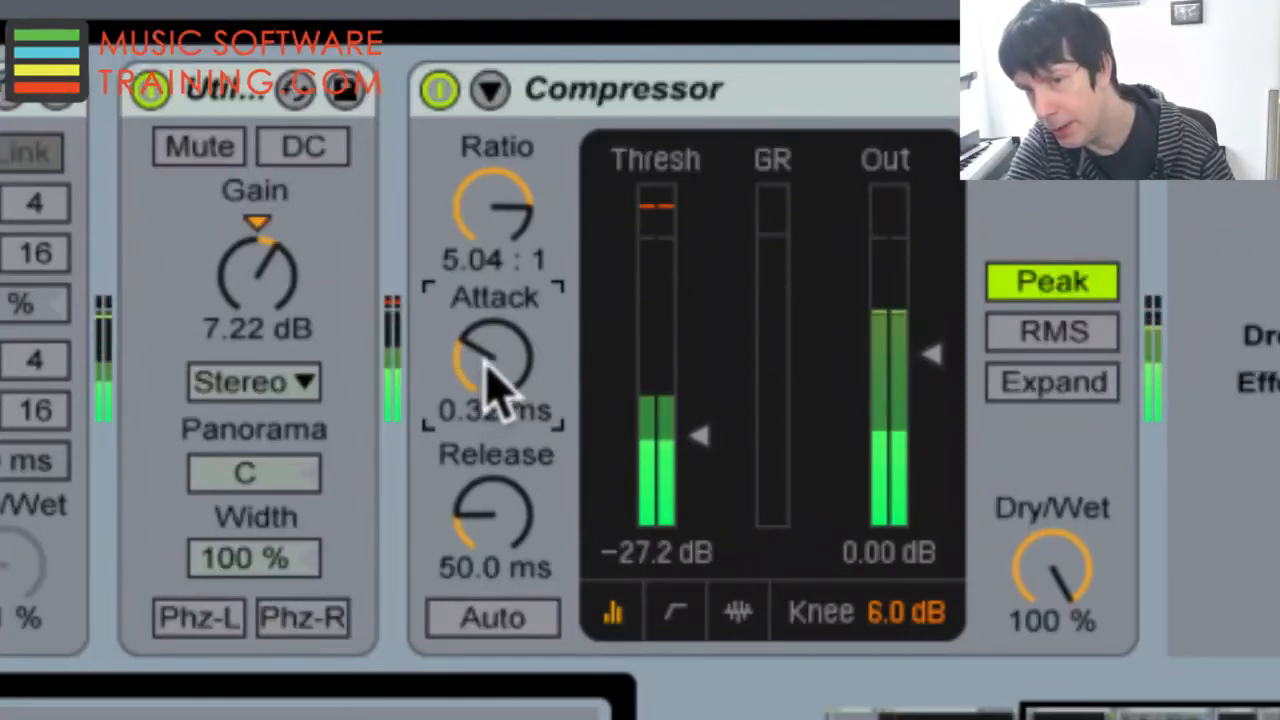
drag(477, 372, 477, 372)
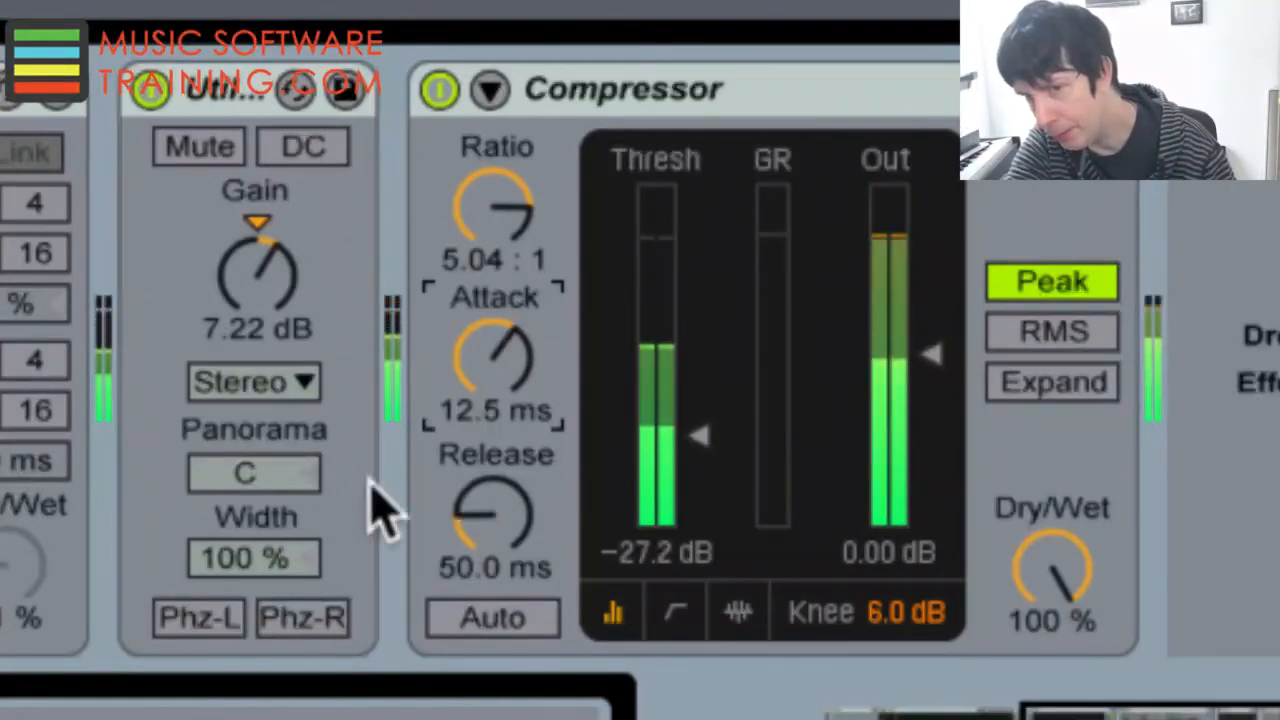
scroll(500, 380, up, 5)
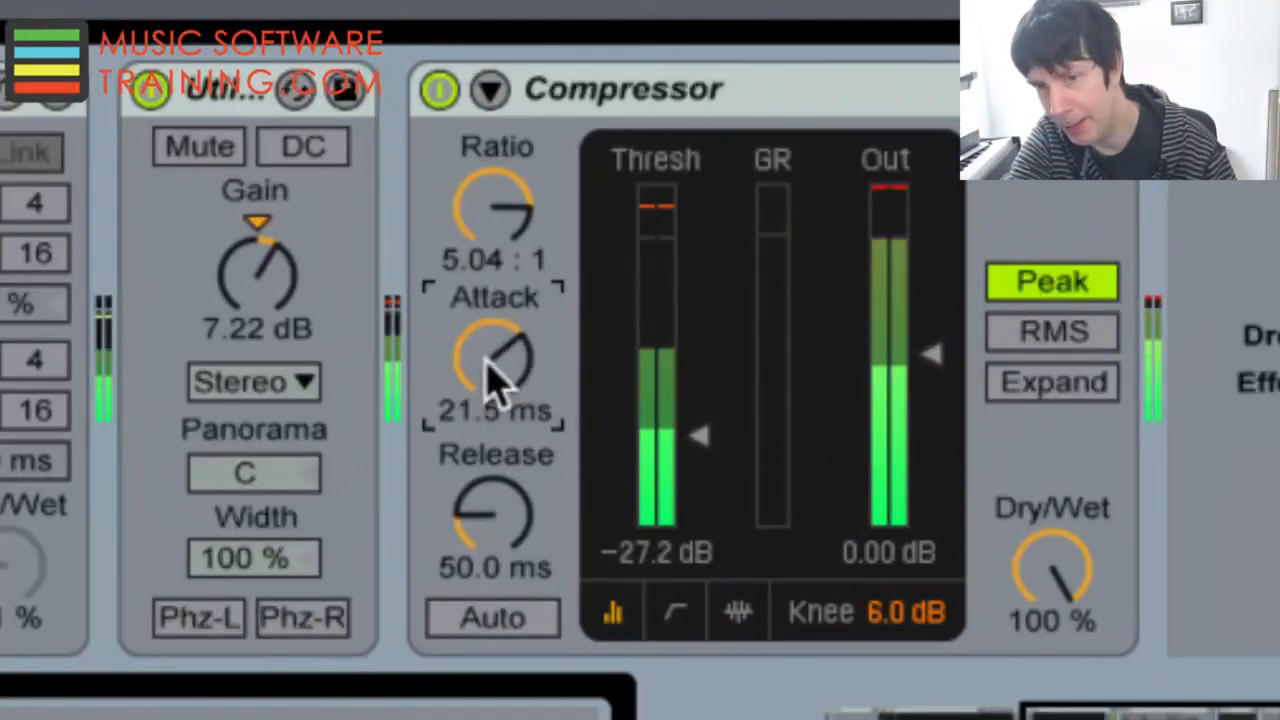
scroll(497, 378, down, 5)
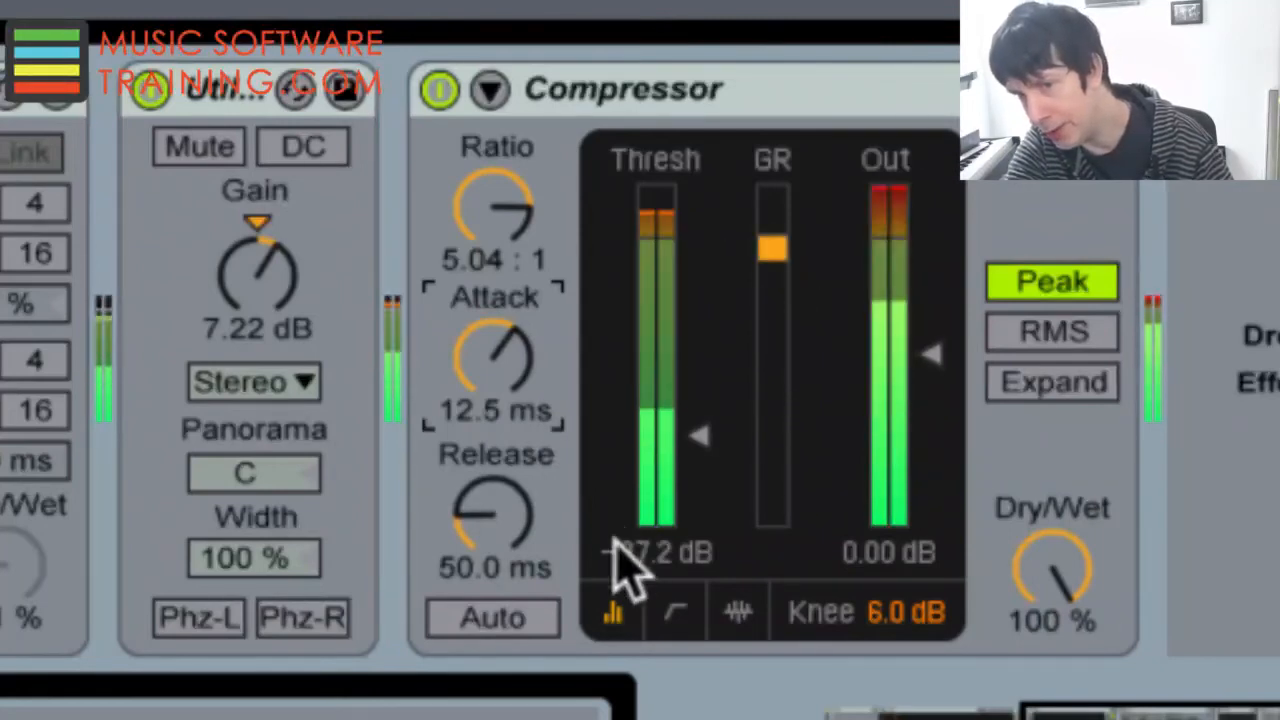
Step: Raise the Compressor's release to 753 ms, shorten it gradually to 194 ms, and stop playback
drag(503, 523, 497, 520)
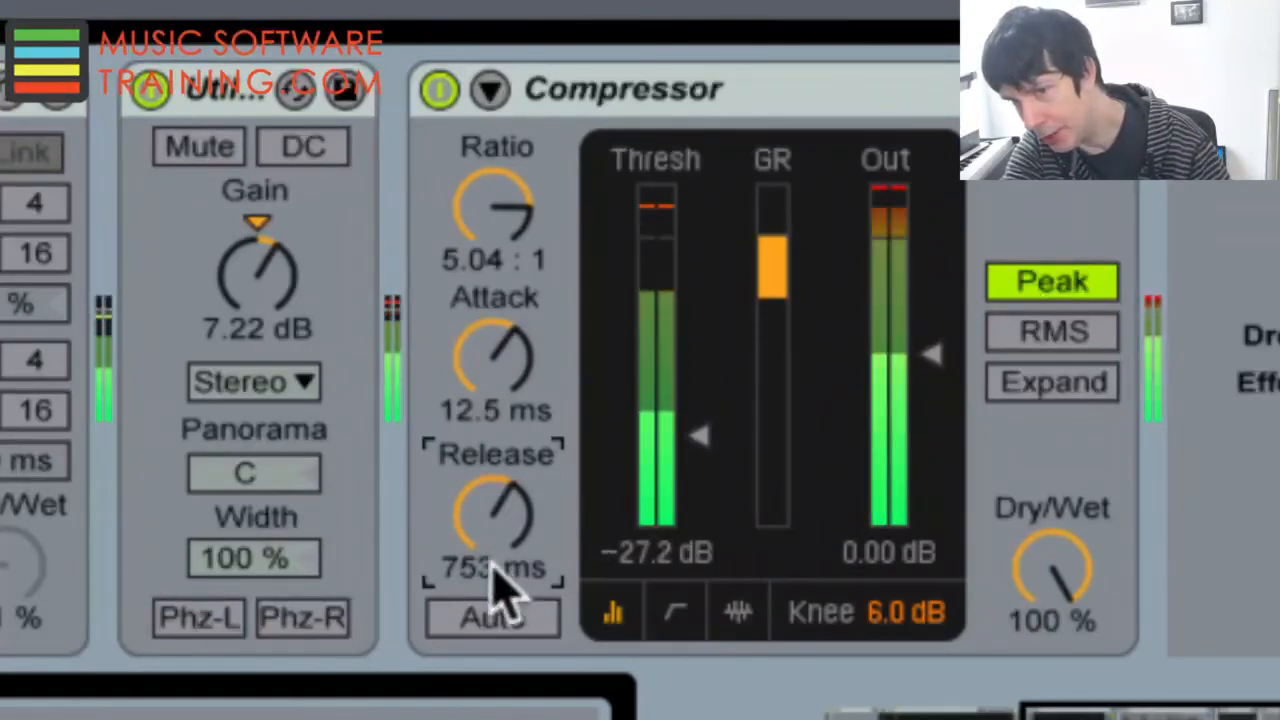
scroll(500, 540, down, 10)
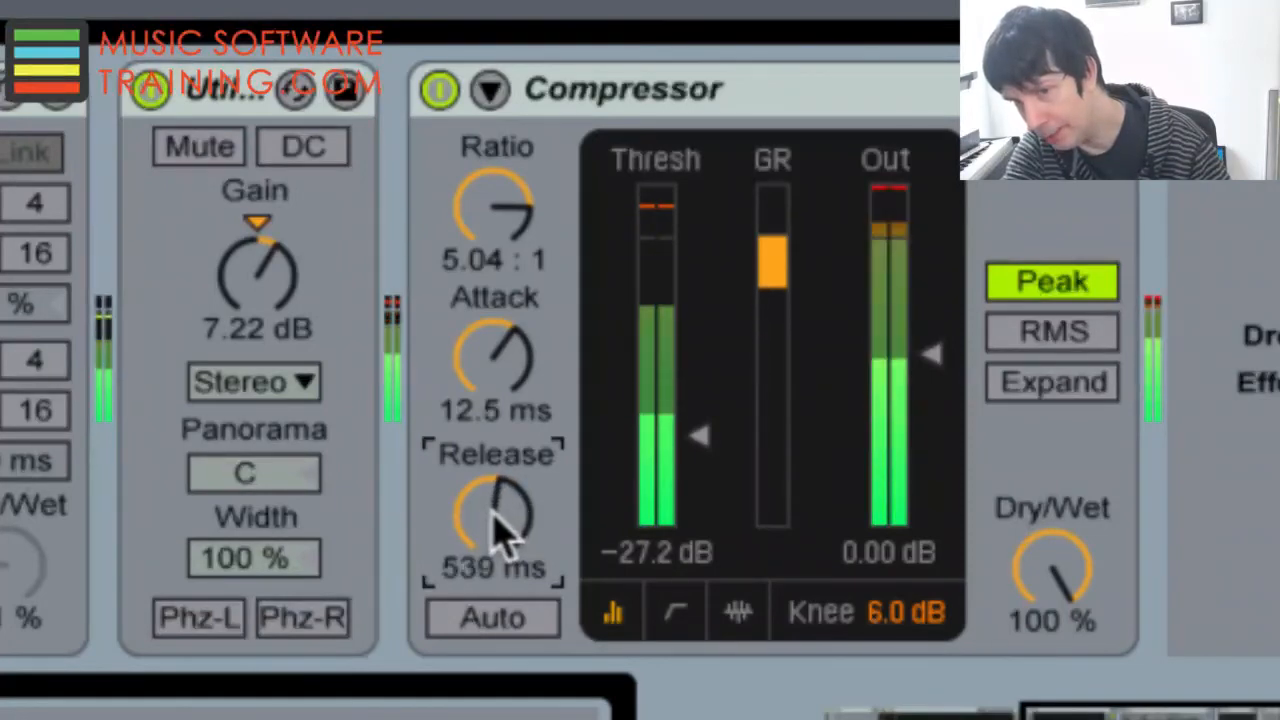
scroll(500, 535, down, 8)
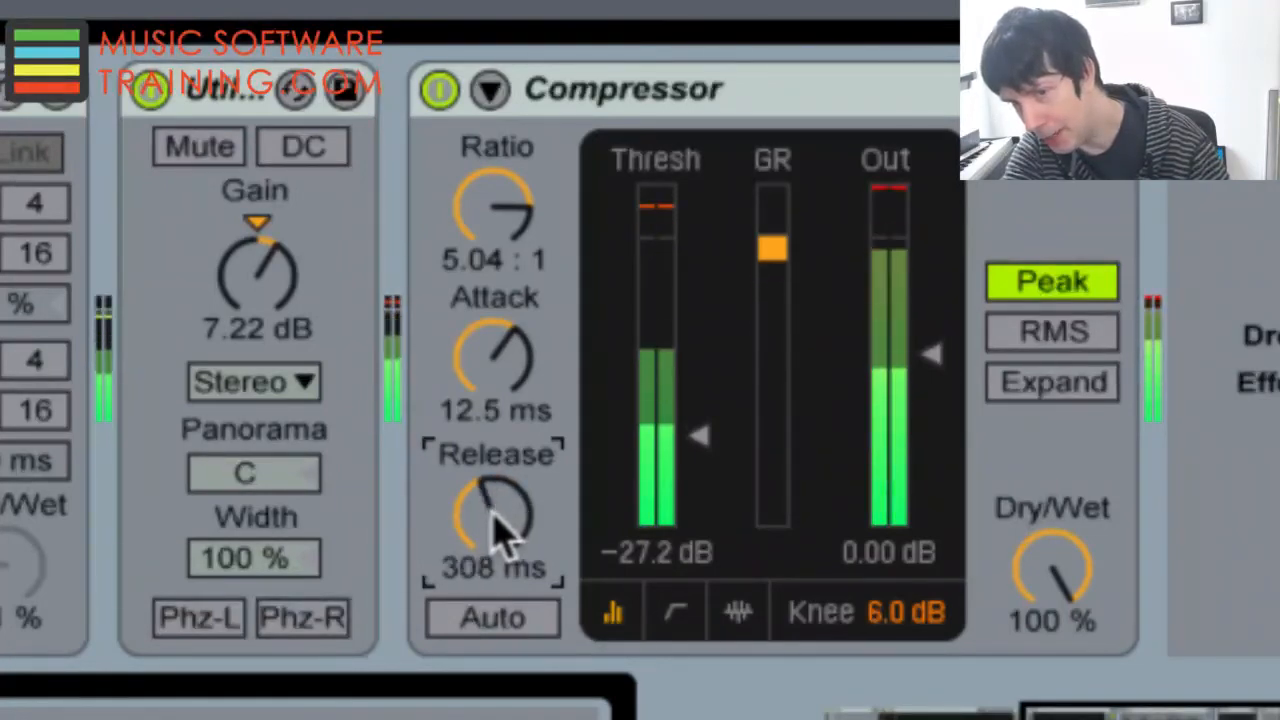
scroll(500, 535, down, 8)
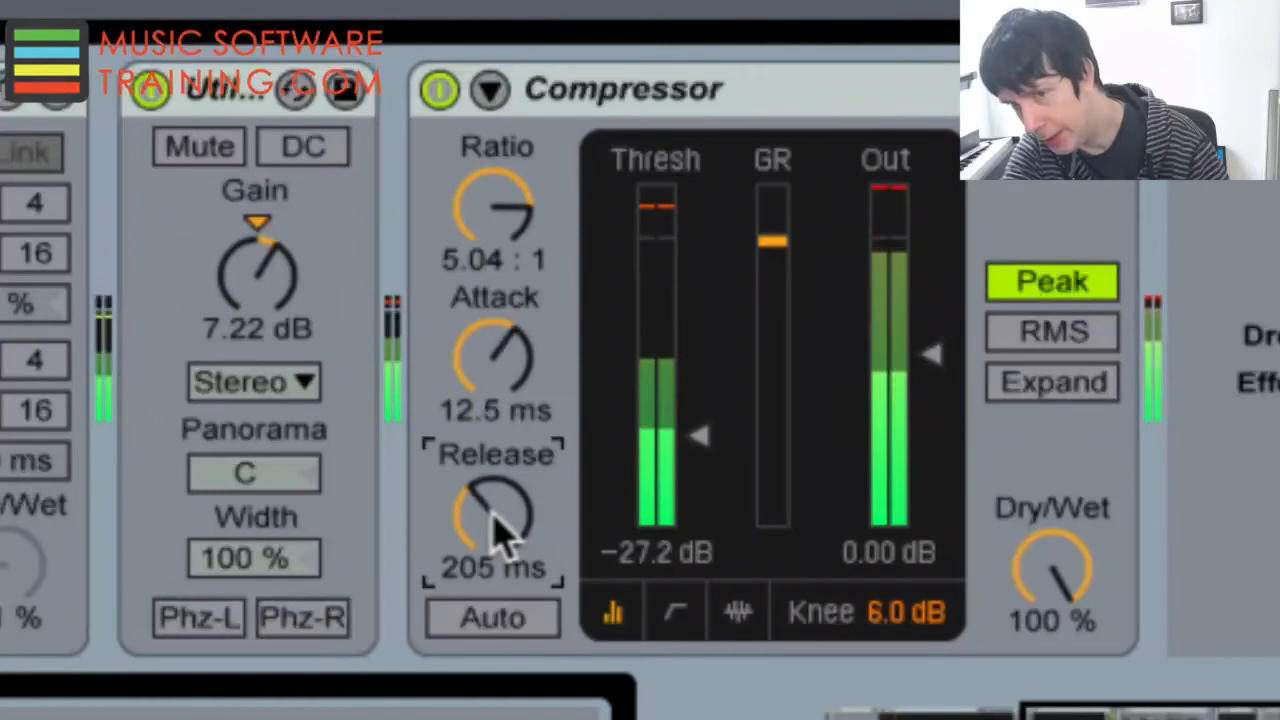
scroll(500, 535, down, 5)
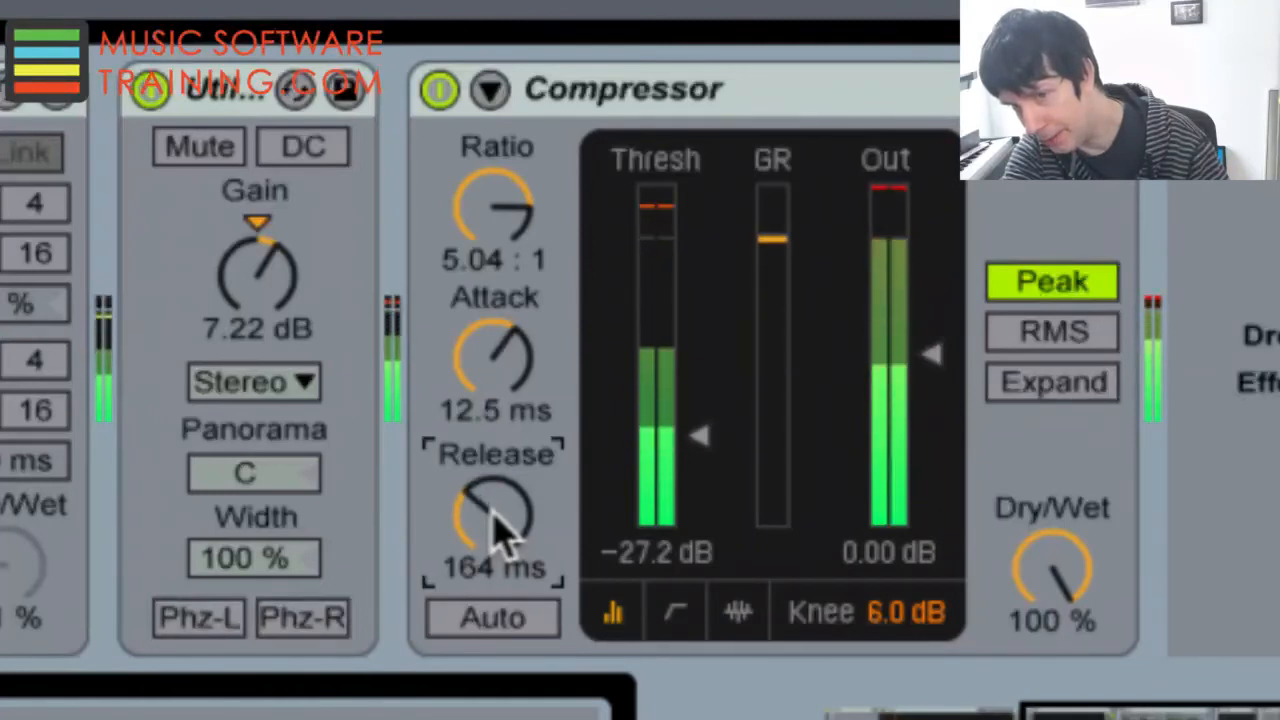
scroll(500, 530, down, 1)
scroll(500, 532, up, 4)
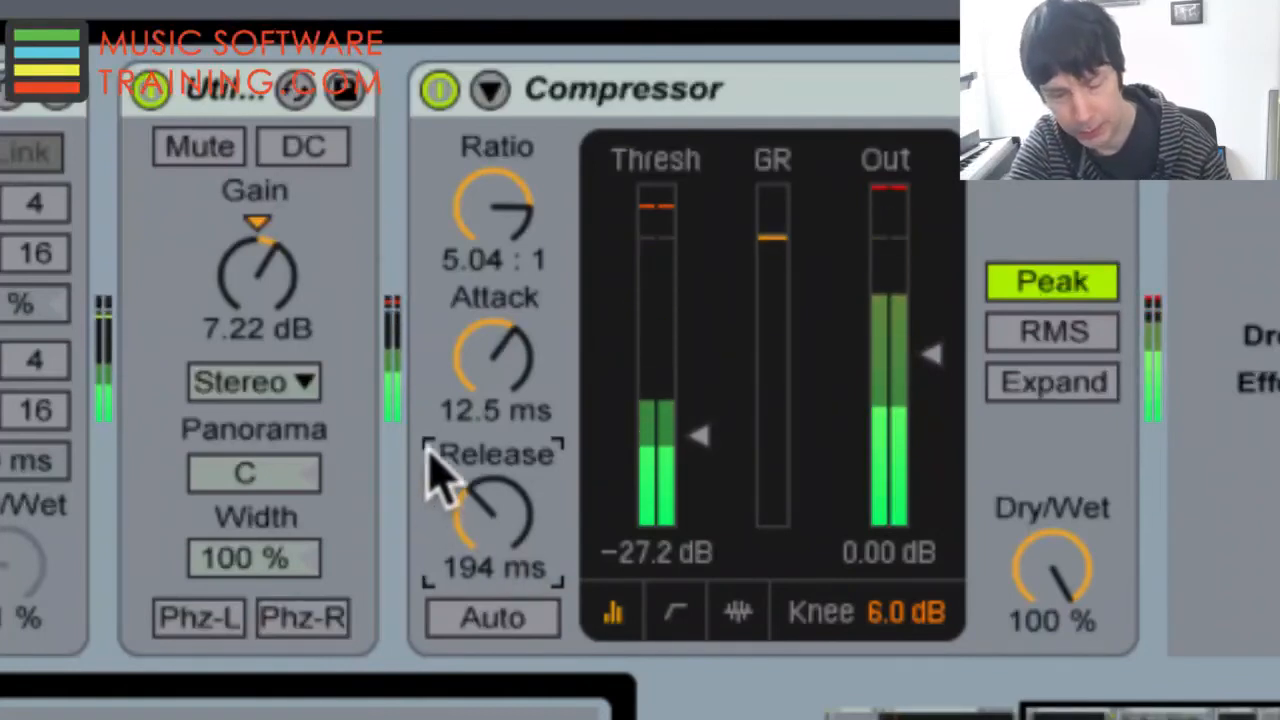
key(space)
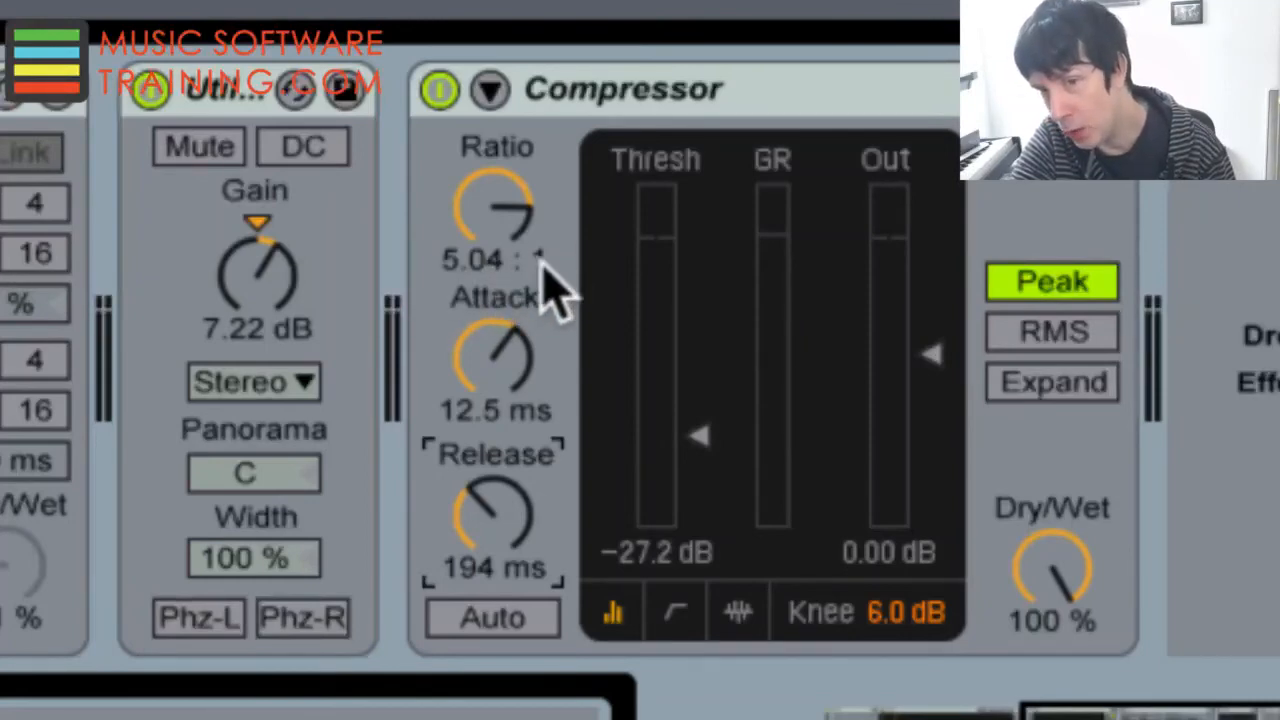
Step: Set the Compressor's attack to 7.89 ms and select the Compressor device
click(509, 348)
drag(509, 348, 504, 356)
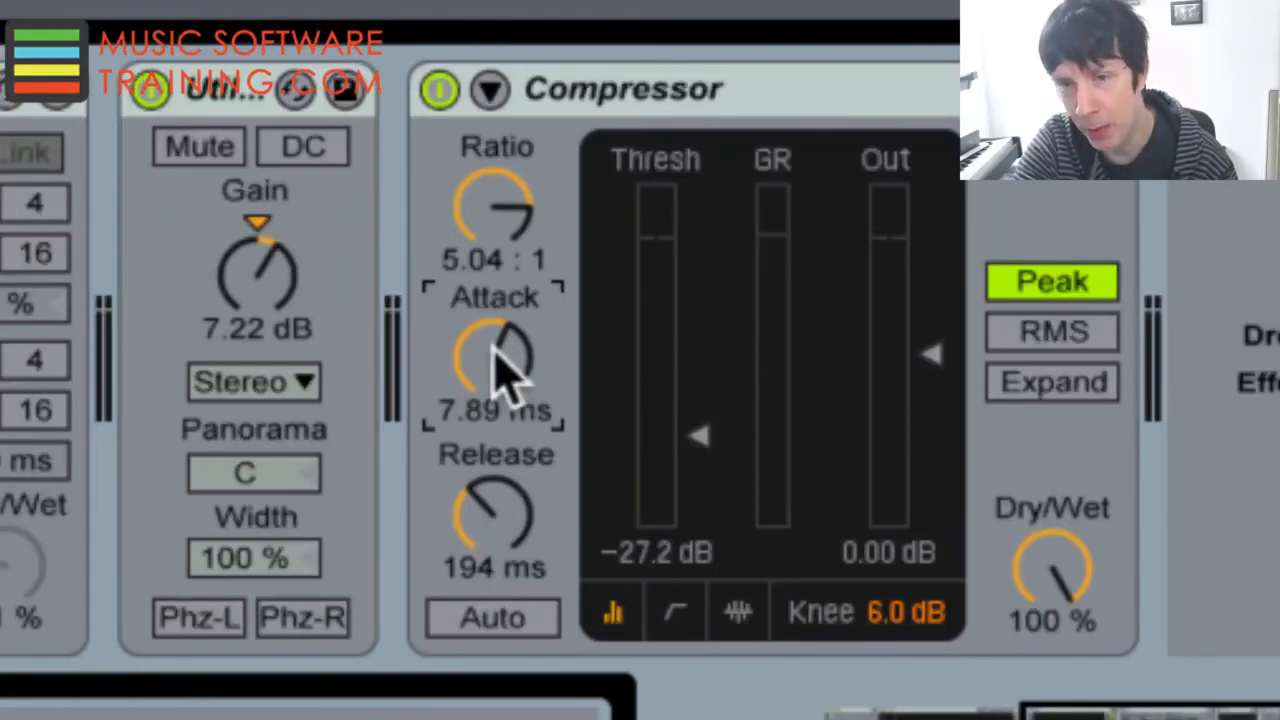
click(660, 92)
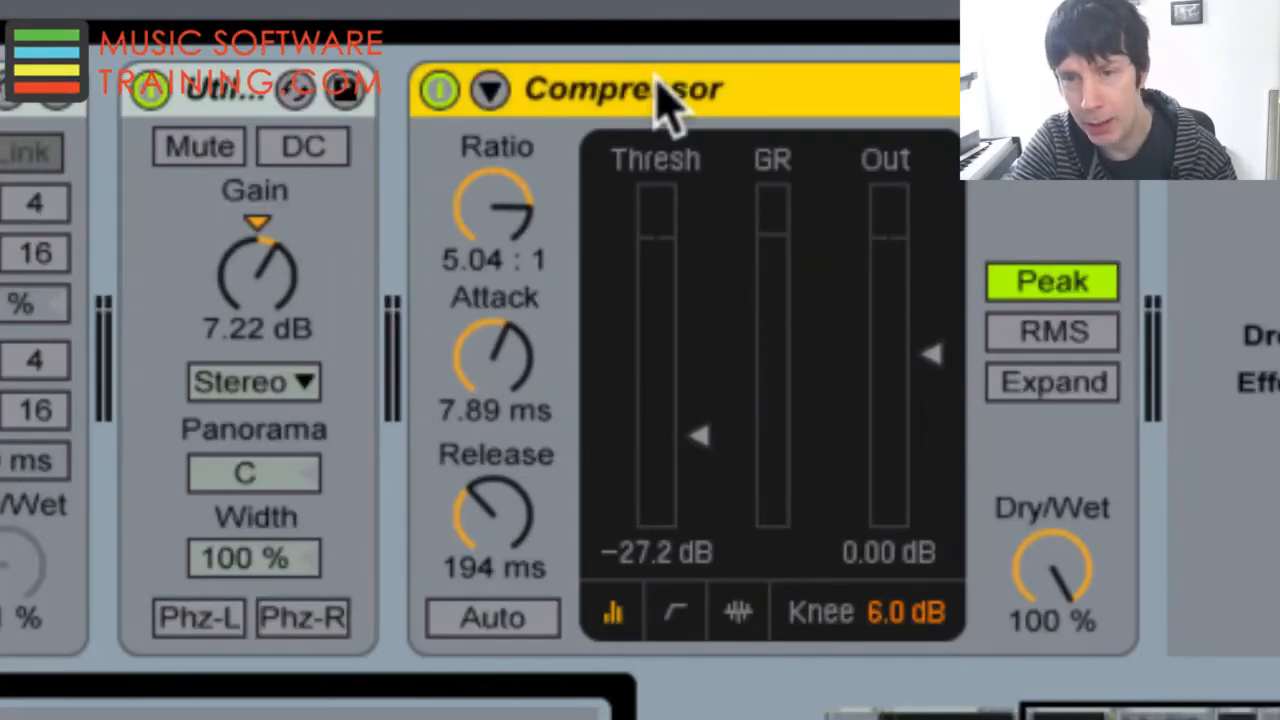